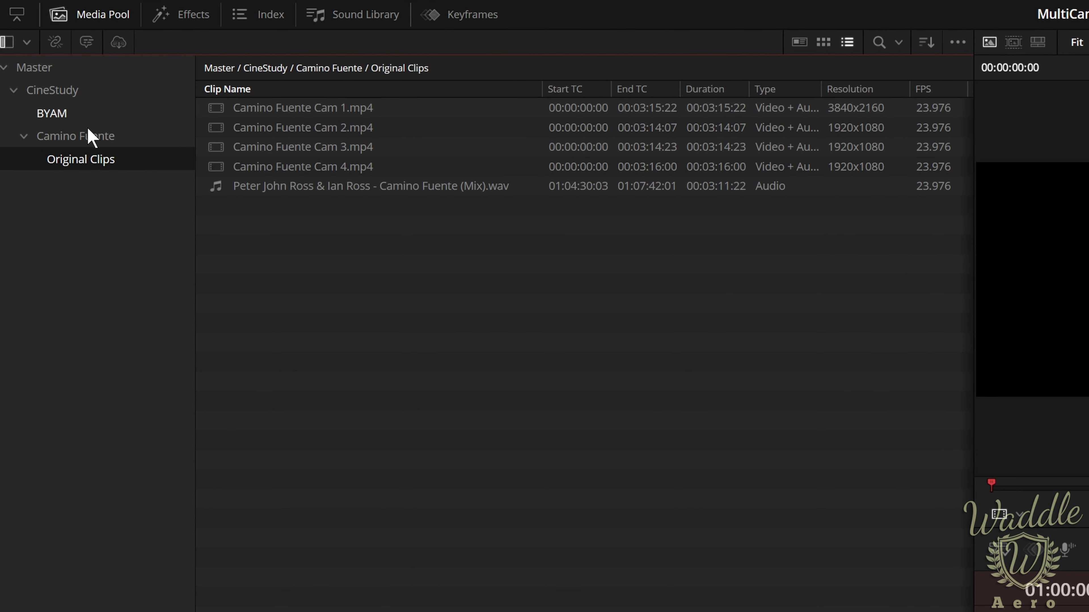
Step: Open the Camino Fuente Cam 1 Multicam clip from the Camino Fuente bin in the timeline
{"action": "left_click", "coordinate": [91, 137]}
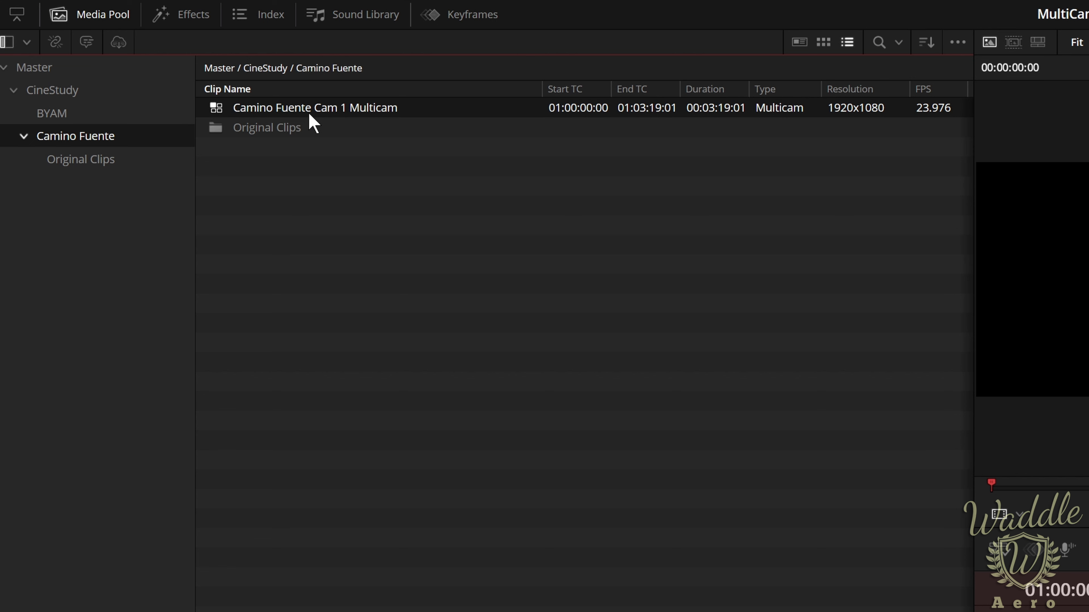
{"action": "right_click", "coordinate": [319, 119]}
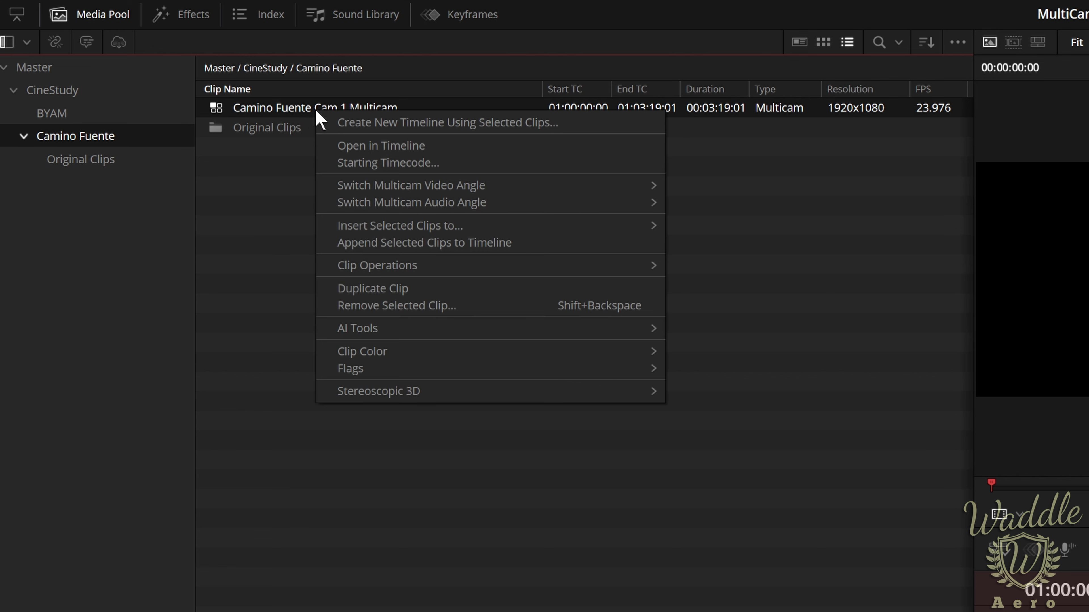
{"action": "left_click", "coordinate": [377, 146]}
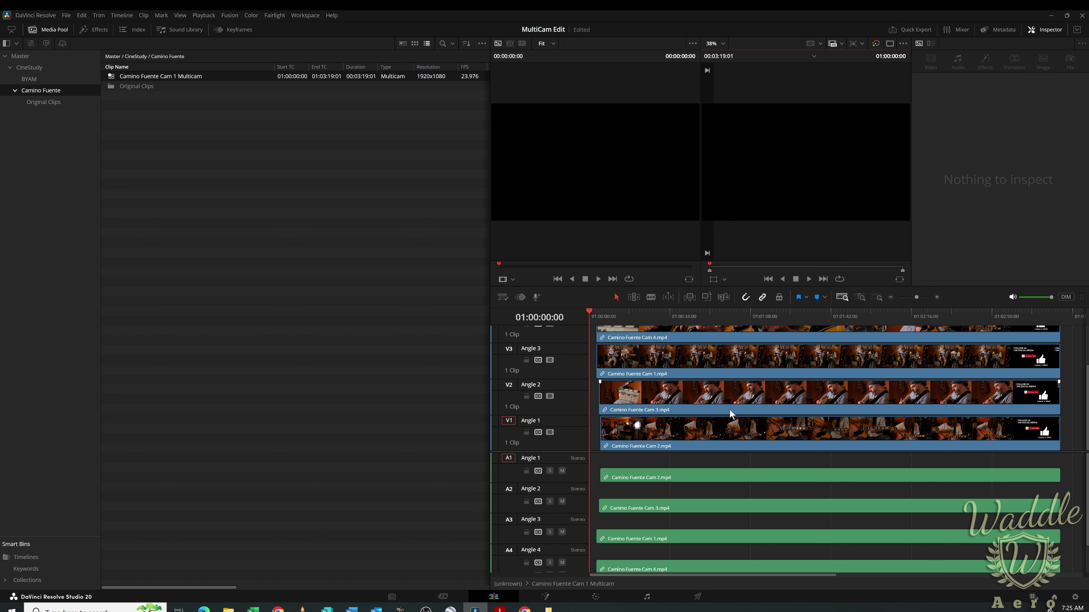
Step: Rename the multicam clip's angle tracks to match their content: RtCloseup, LtCloseup, WideAngle, Closeup and Audio
{"action": "scroll", "coordinate": [730, 409], "scroll_direction": "up", "scroll_amount": 3}
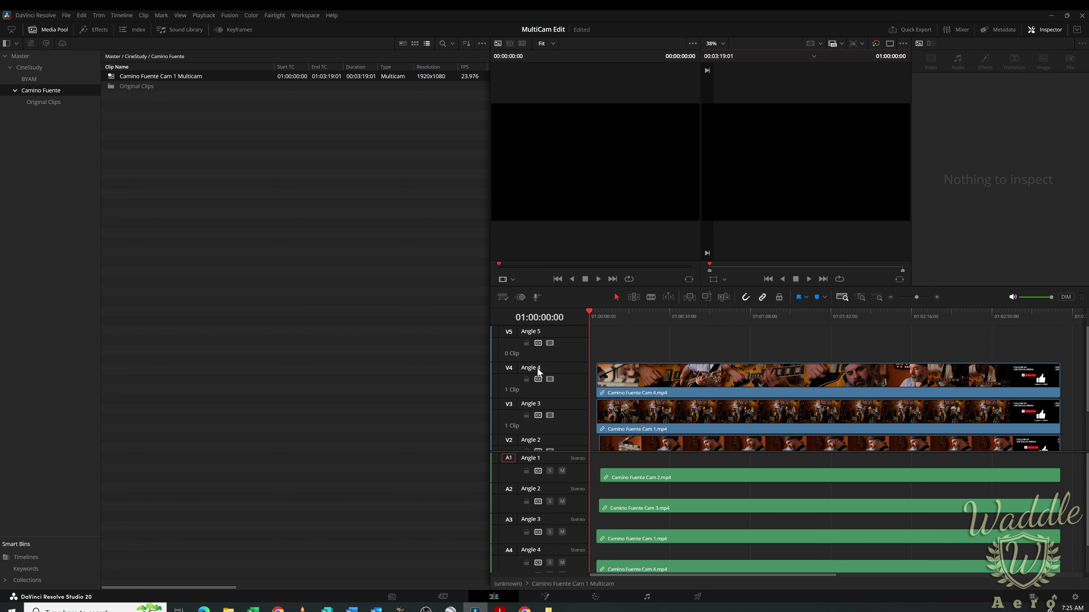
{"action": "scroll", "coordinate": [670, 367], "scroll_direction": "down", "scroll_amount": 3}
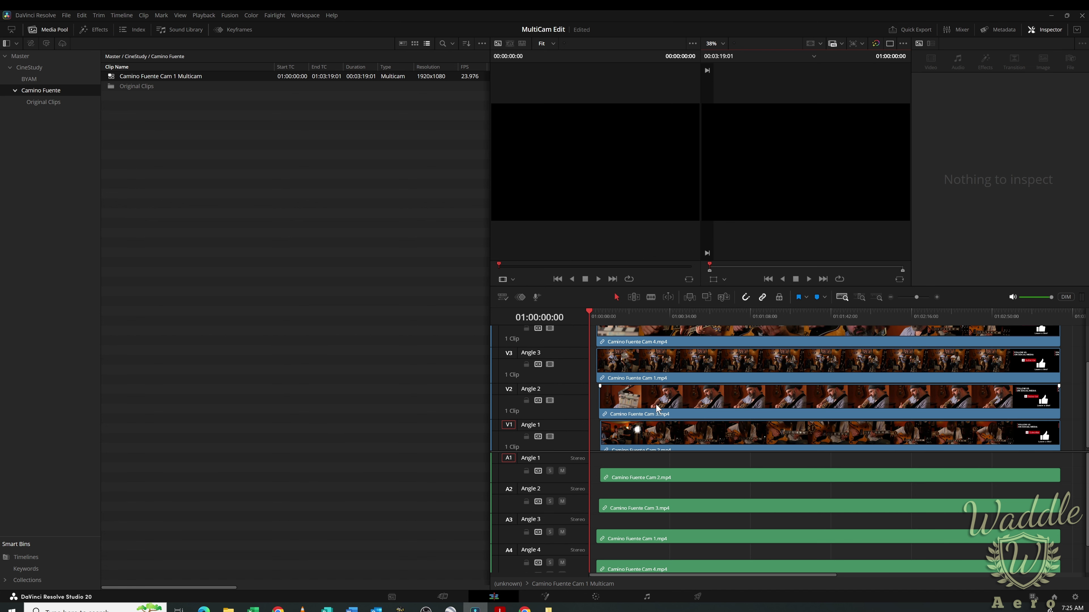
{"action": "scroll", "coordinate": [695, 402], "scroll_direction": "down", "scroll_amount": 1}
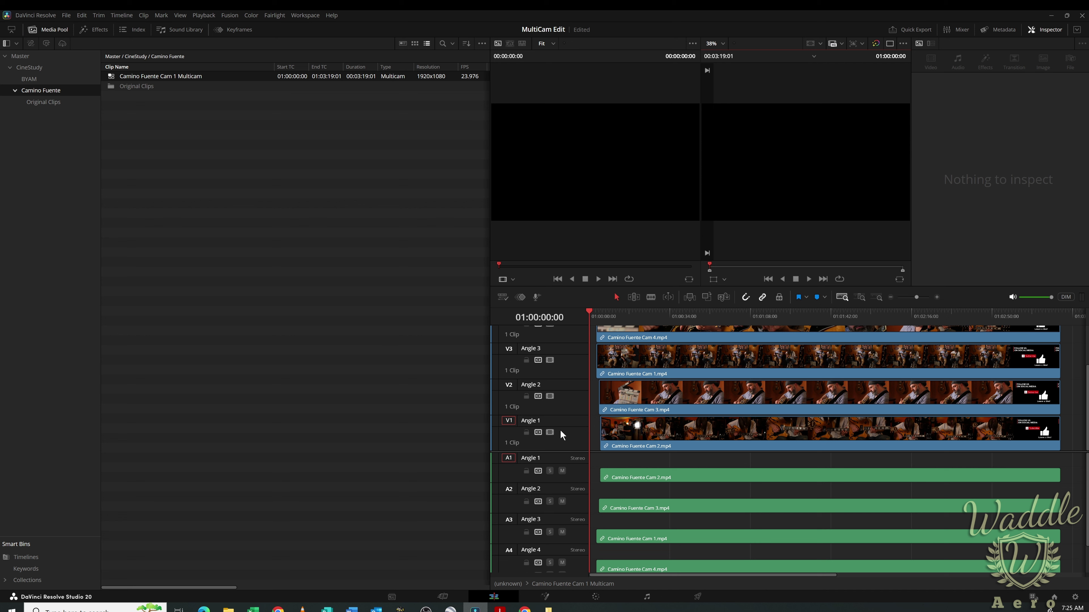
{"action": "double_click", "coordinate": [530, 421]}
{"action": "type", "text": "RtCloseup"}
{"action": "double_click", "coordinate": [543, 385]}
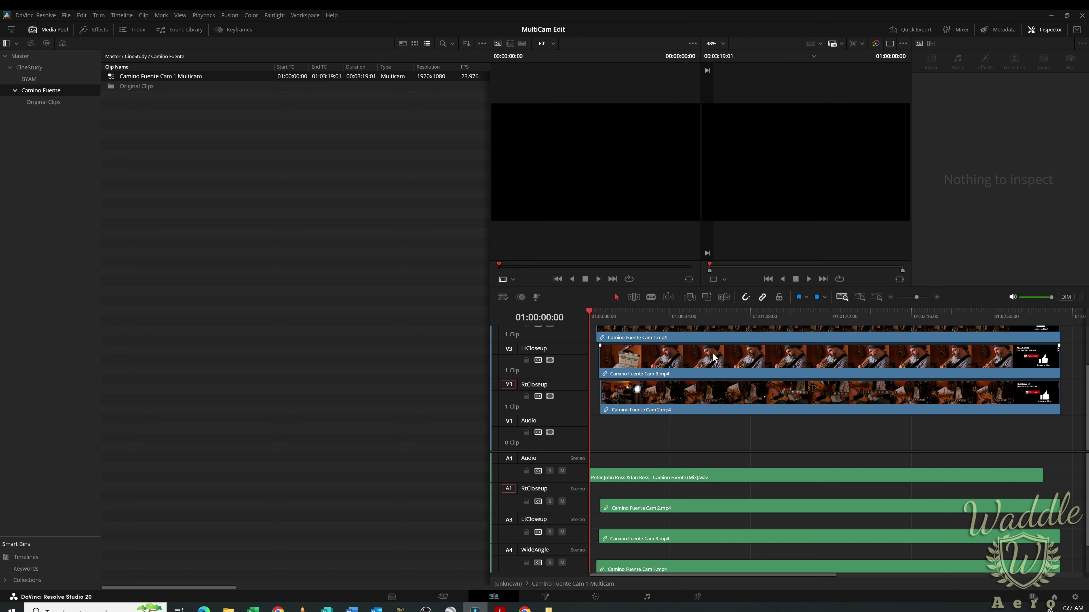
{"action": "scroll", "coordinate": [598, 338], "scroll_direction": "up", "scroll_amount": 3}
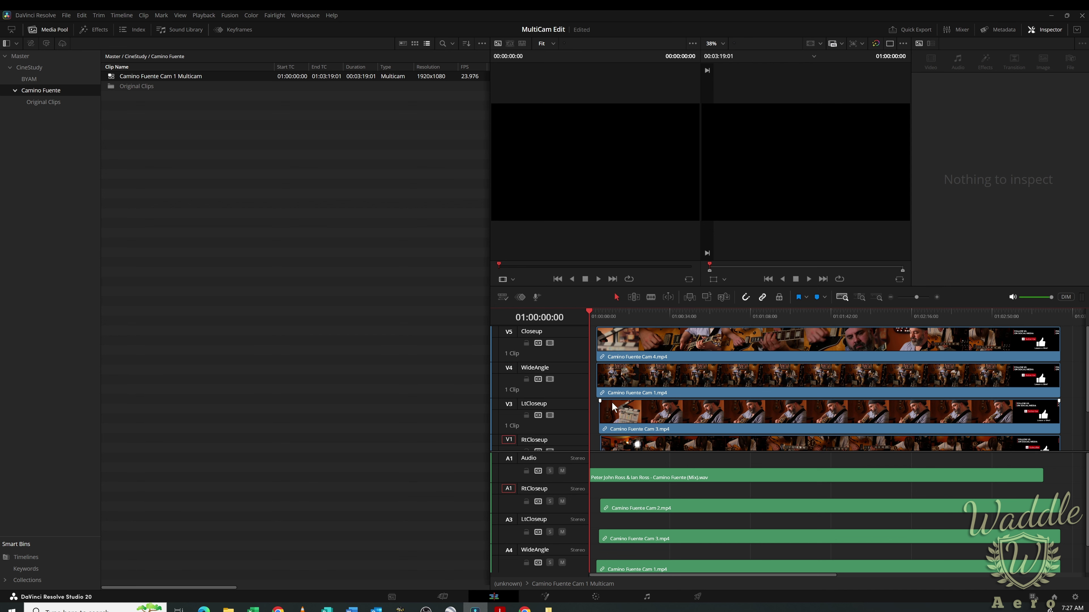
{"action": "scroll", "coordinate": [664, 419], "scroll_direction": "down", "scroll_amount": 2}
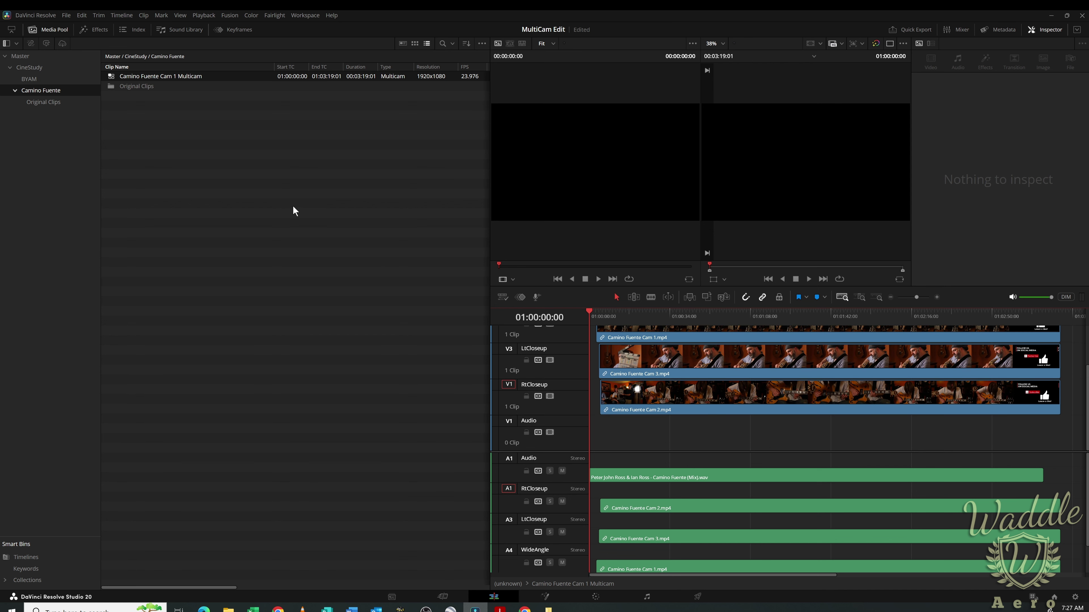
Step: Create a new timeline named MultiCam from the multicam clip, with Use Project Settings turned off, and hide the media pool
{"action": "right_click", "coordinate": [166, 77]}
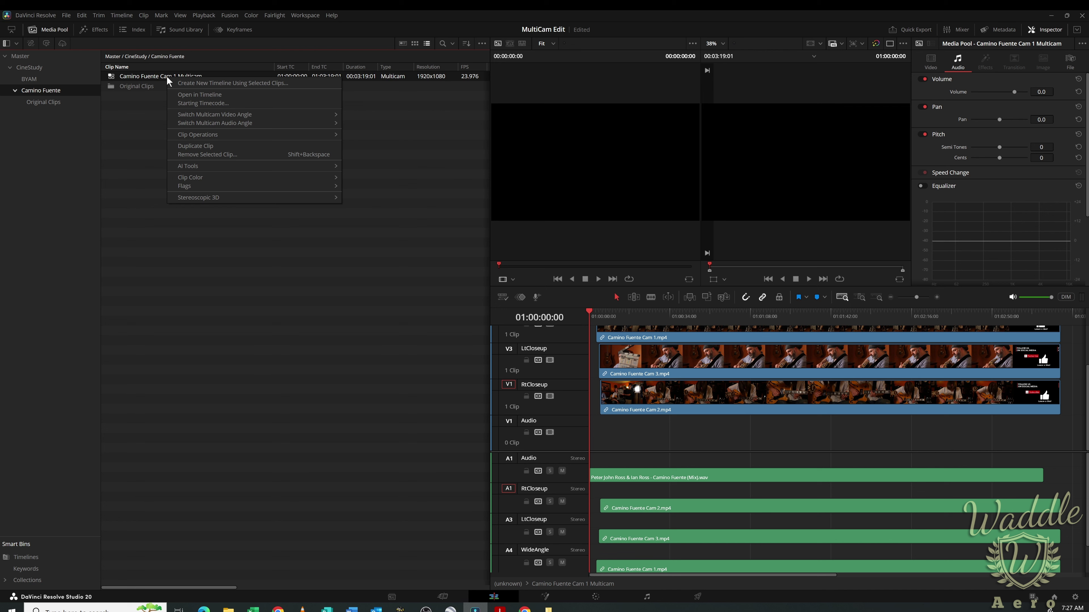
{"action": "left_click", "coordinate": [252, 83]}
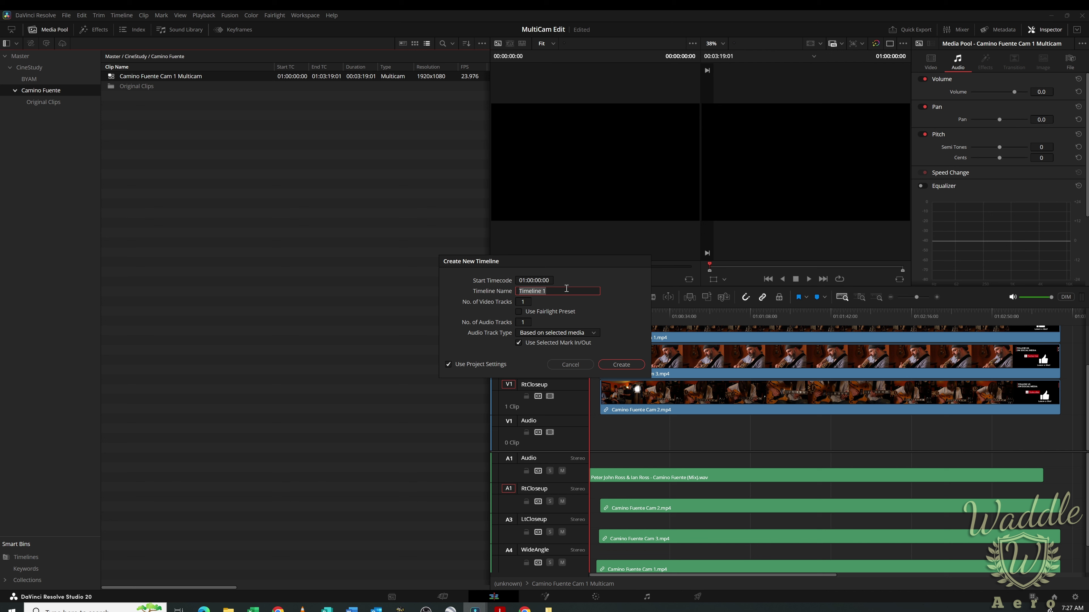
{"action": "type", "text": "MultiCam"}
{"action": "left_click", "coordinate": [448, 363]}
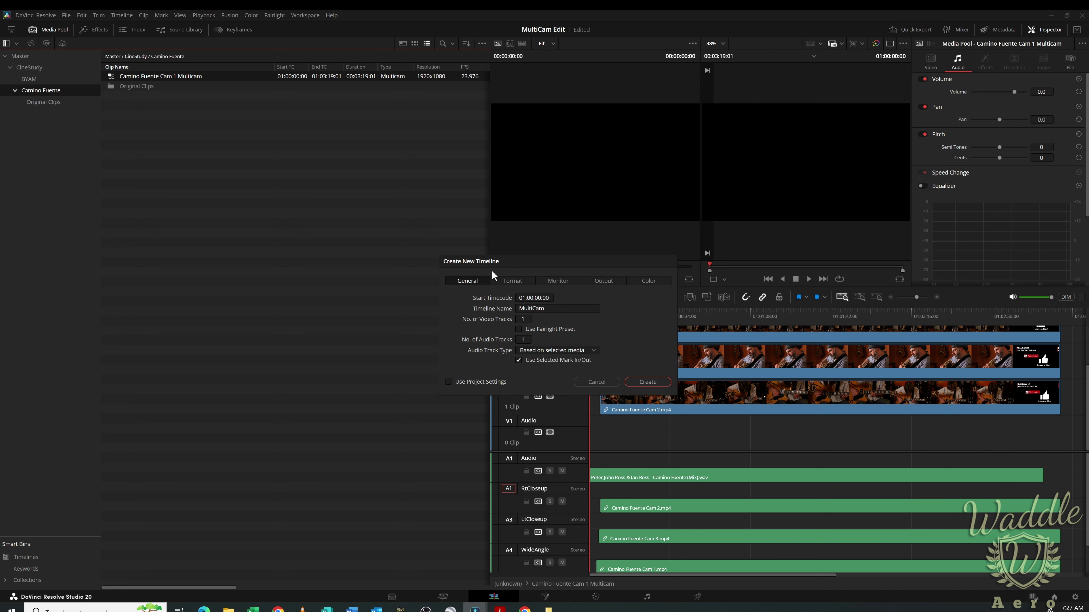
{"action": "left_click", "coordinate": [514, 282]}
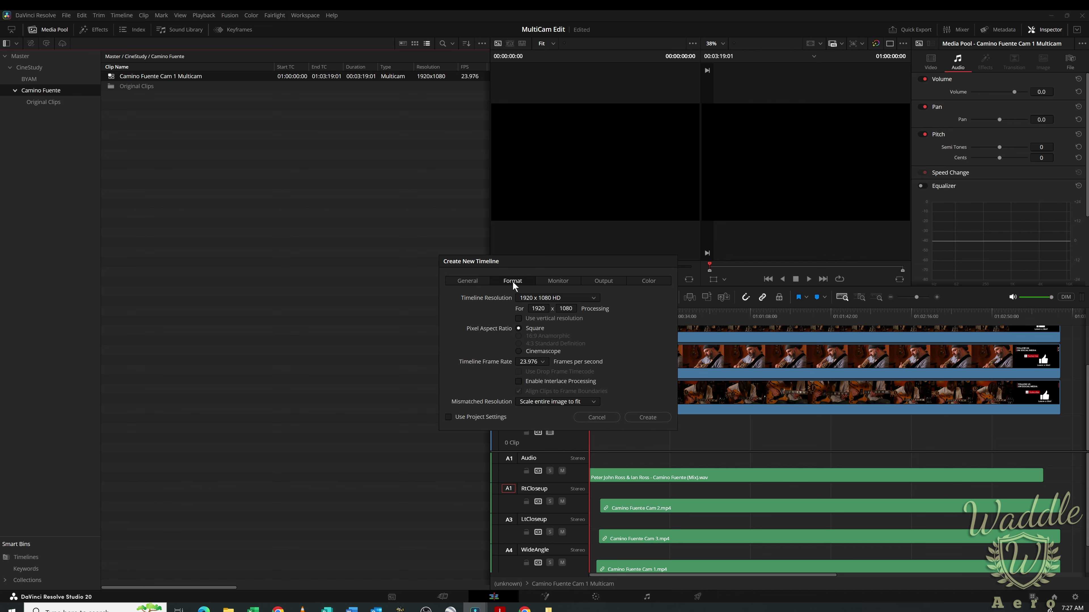
{"action": "left_click", "coordinate": [647, 405]}
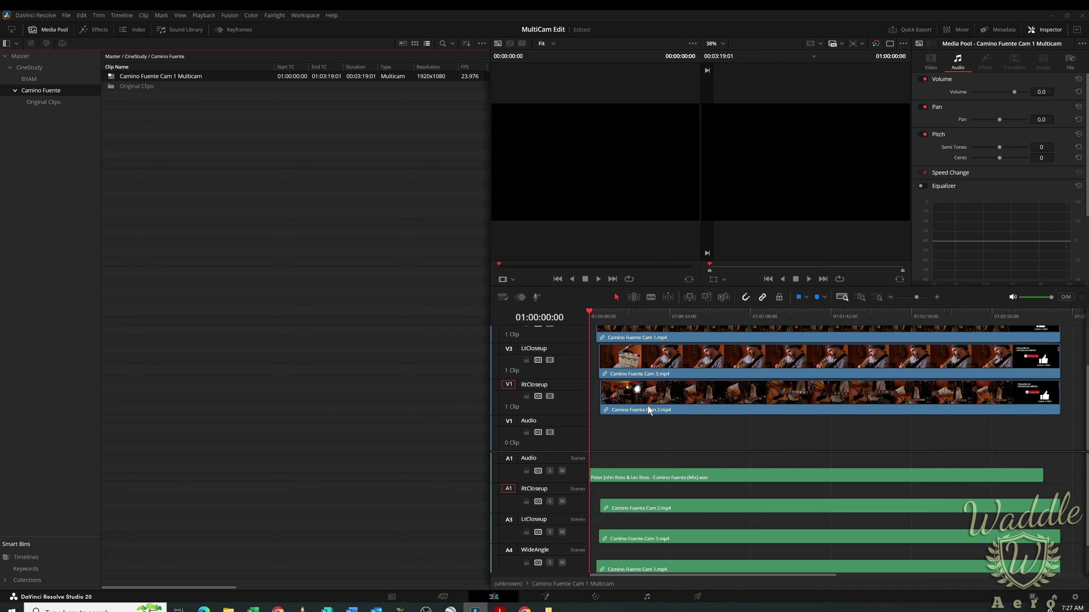
{"action": "key", "text": "ctrl+shift+w"}
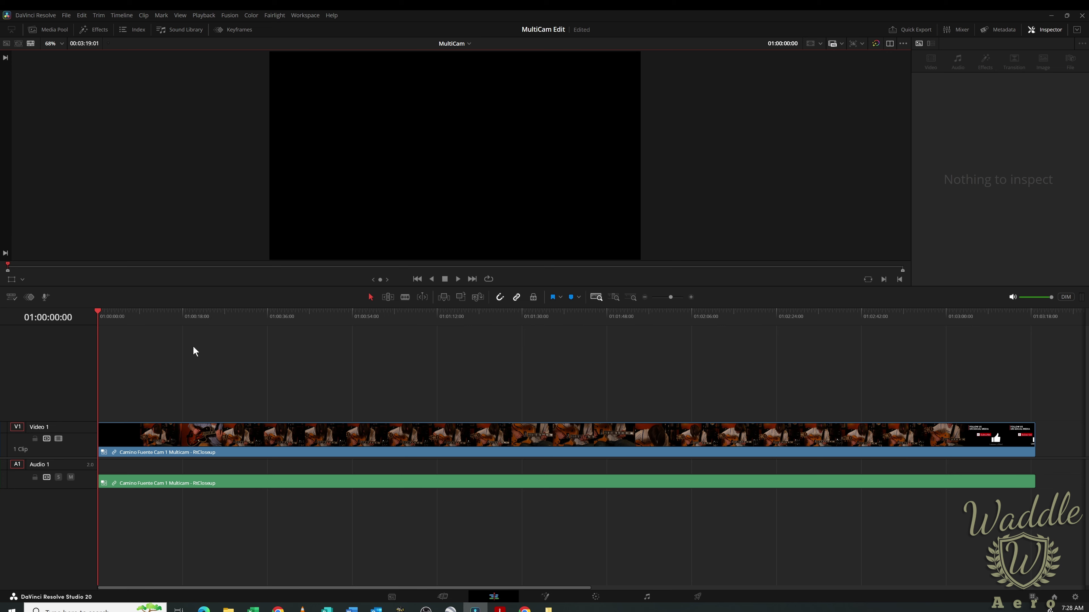
Step: Show the dual viewers, switch the source viewer to Multicam mode, and place the playhead at 01:00:30:01
{"action": "left_click_drag", "start_coordinate": [103, 312], "coordinate": [576, 330]}
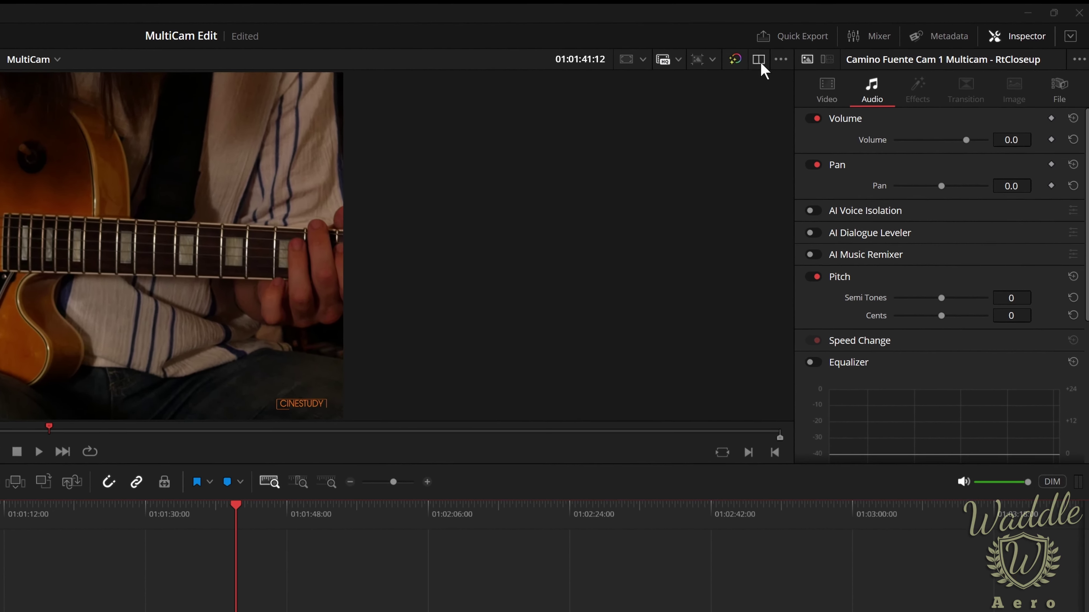
{"action": "left_click", "coordinate": [759, 60]}
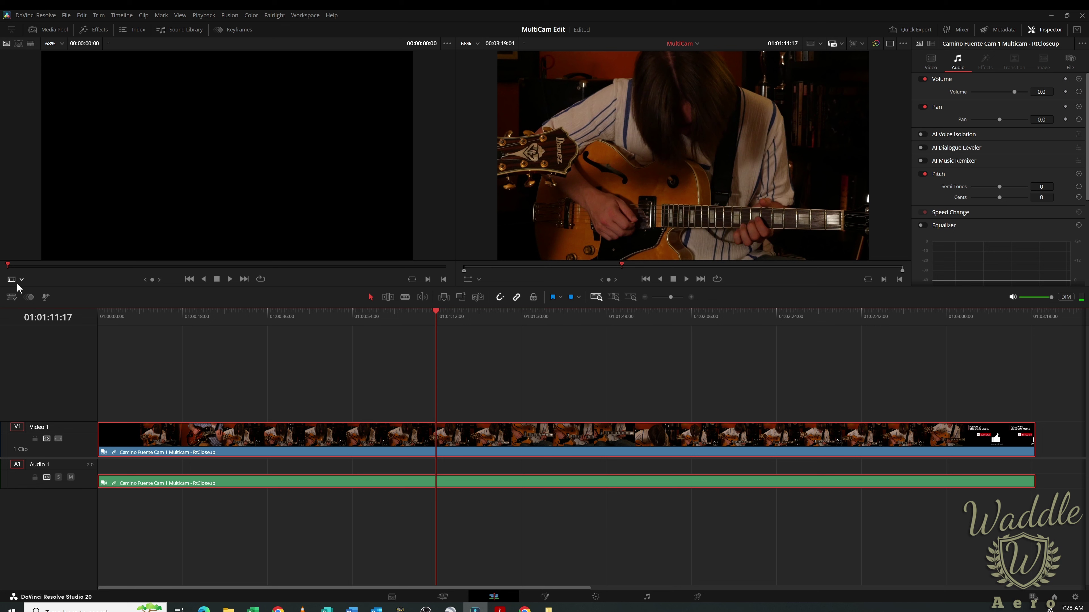
{"action": "left_click", "coordinate": [21, 279]}
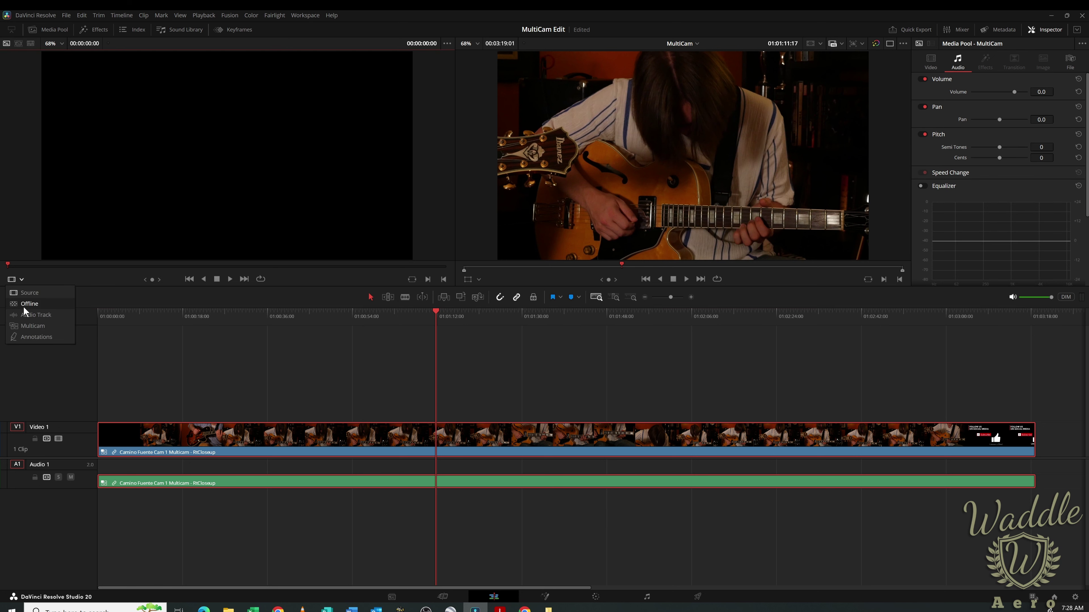
{"action": "left_click", "coordinate": [28, 327]}
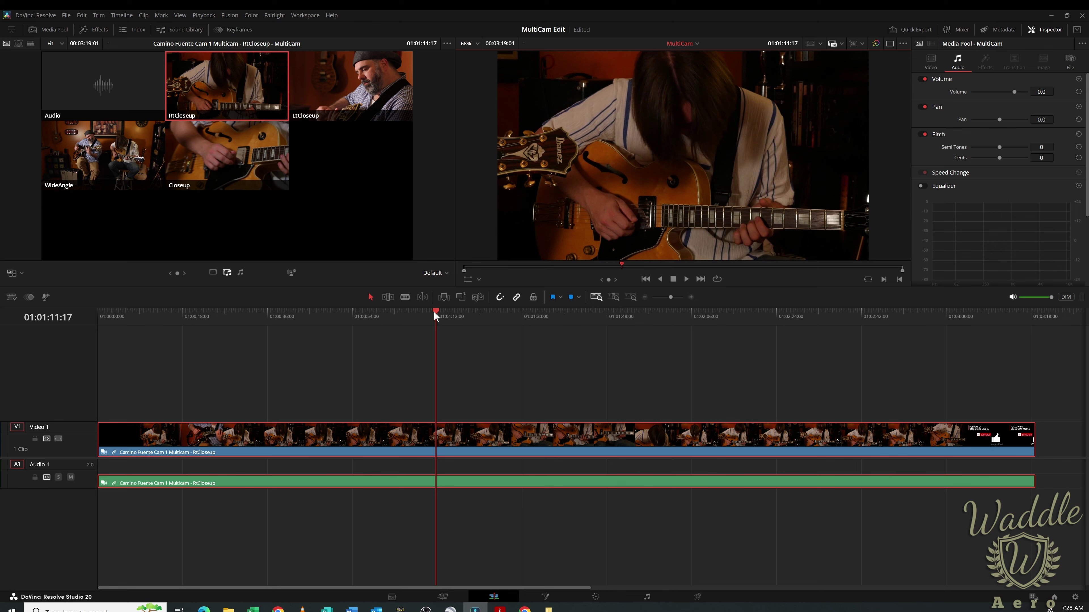
{"action": "left_click_drag", "start_coordinate": [435, 316], "coordinate": [239, 312]}
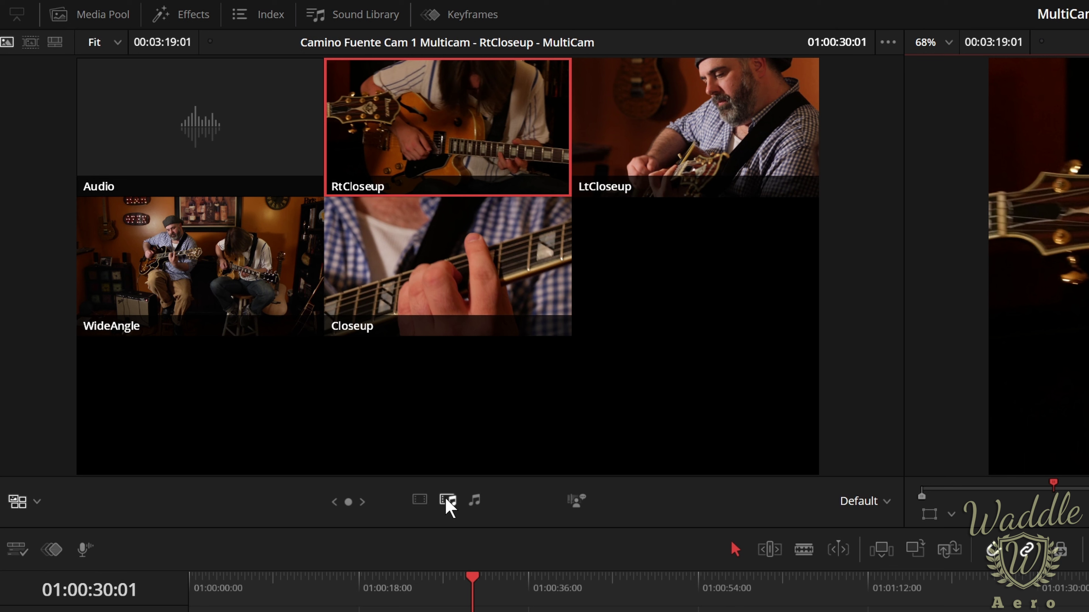
Step: Set multicam switching to audio only and switch the timeline clip's angle to Audio
{"action": "left_click", "coordinate": [479, 500]}
{"action": "right_click", "coordinate": [283, 441]}
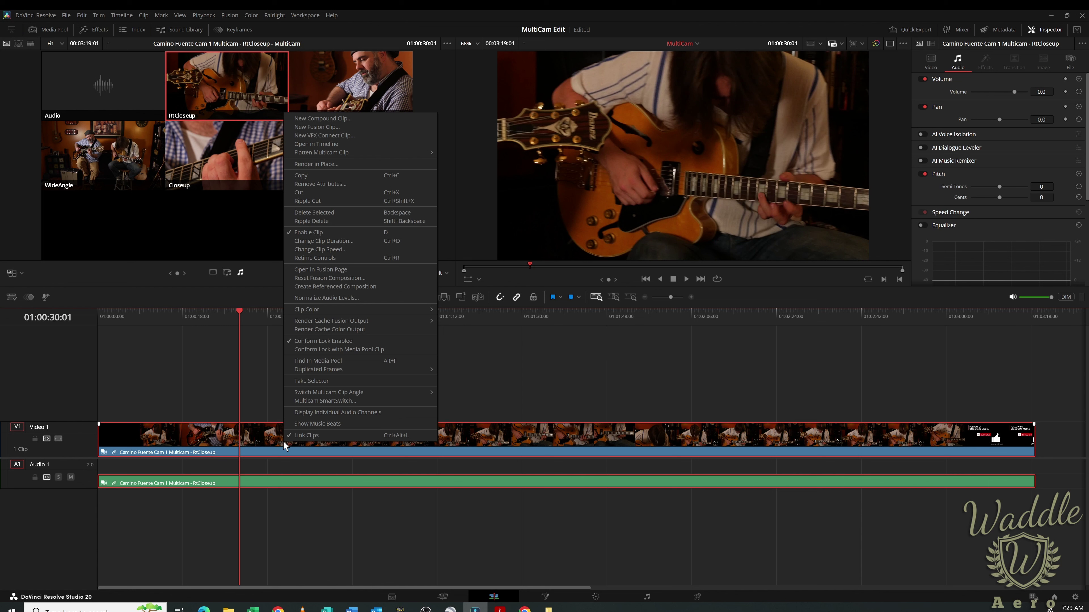
{"action": "mouse_move", "coordinate": [339, 391]}
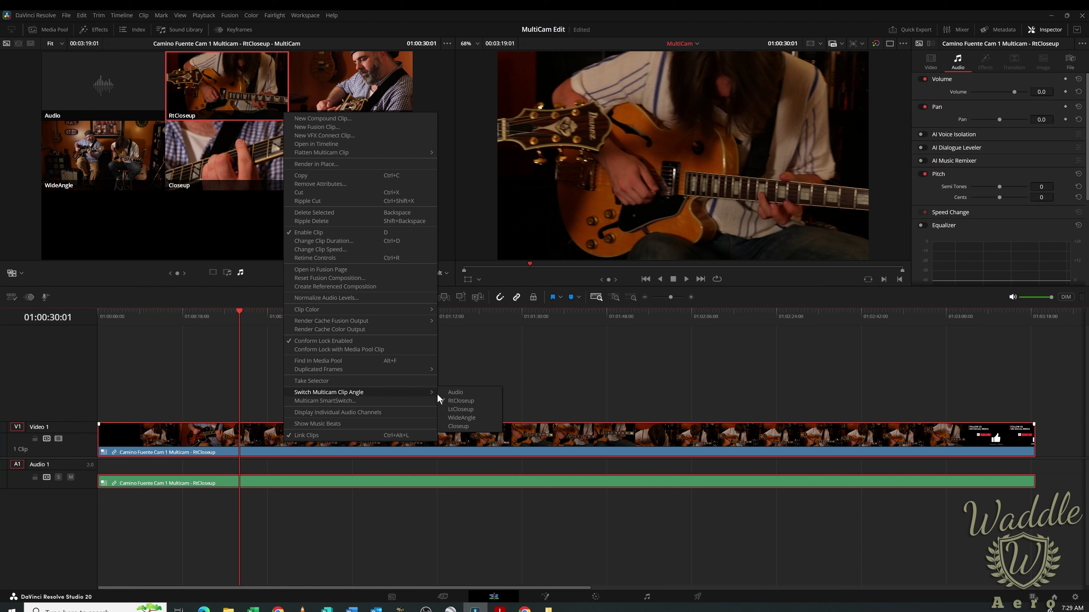
{"action": "left_click", "coordinate": [477, 393]}
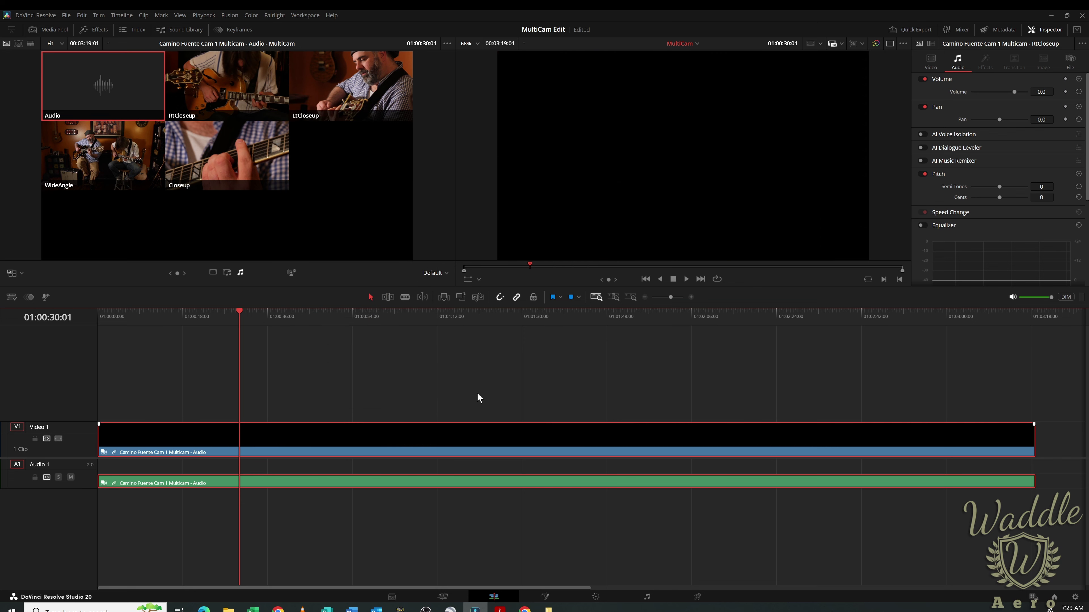
{"action": "scroll", "coordinate": [172, 493], "scroll_direction": "up", "scroll_amount": 4}
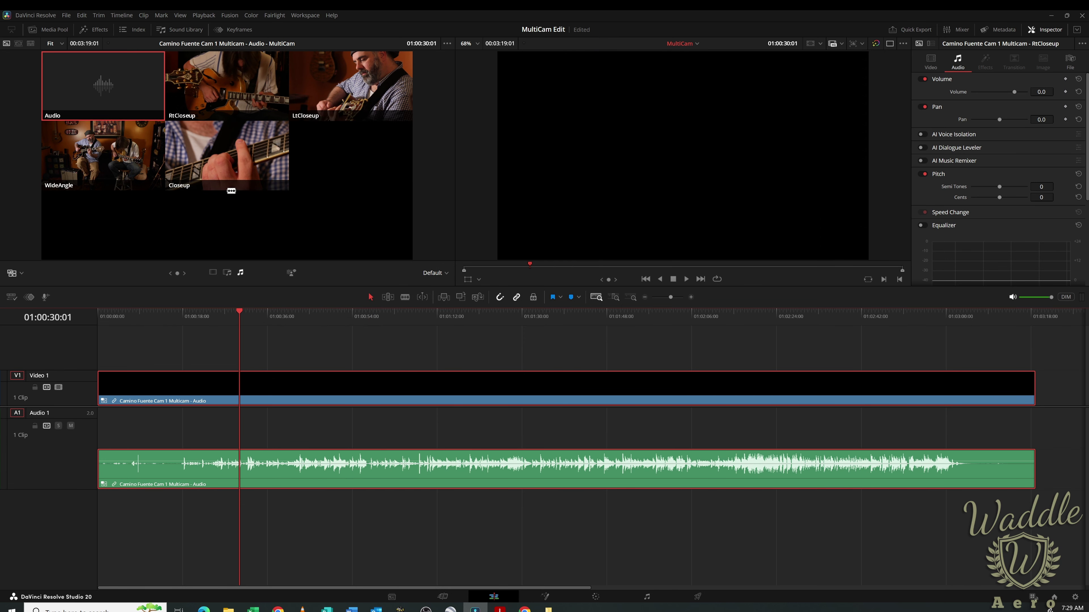
Step: Set multicam switching to video only and switch the timeline clip's angle to WideAngle
{"action": "left_click", "coordinate": [212, 273]}
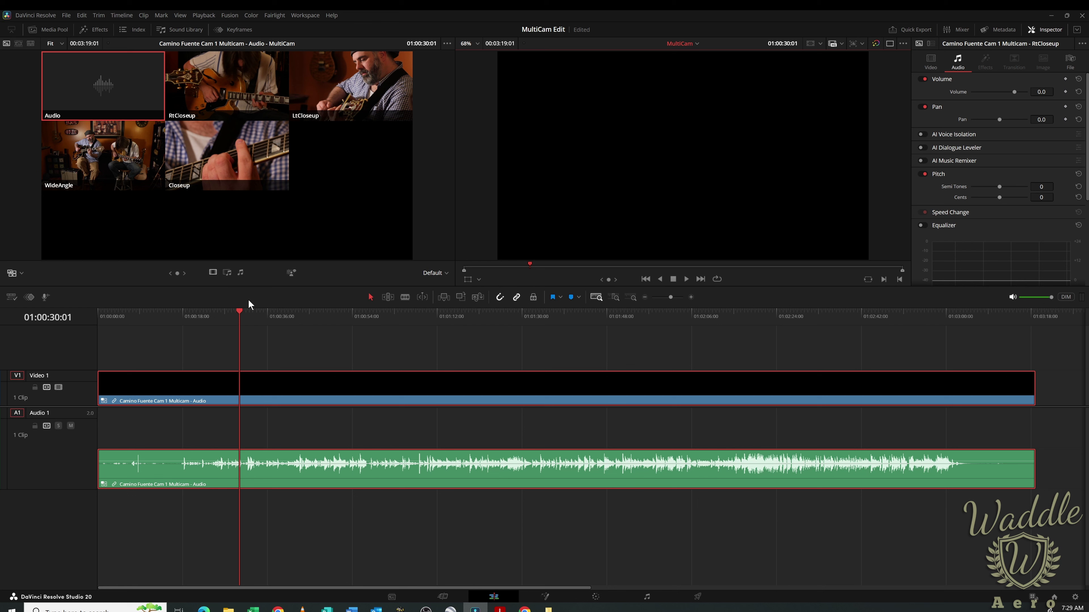
{"action": "right_click", "coordinate": [300, 389]}
{"action": "mouse_move", "coordinate": [349, 339]}
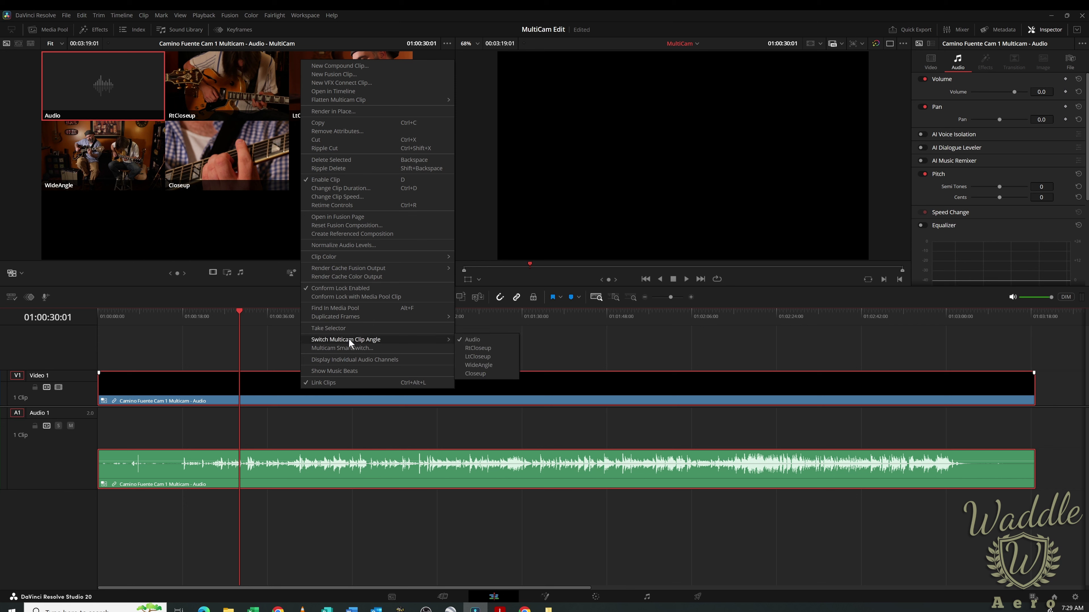
{"action": "left_click", "coordinate": [490, 365]}
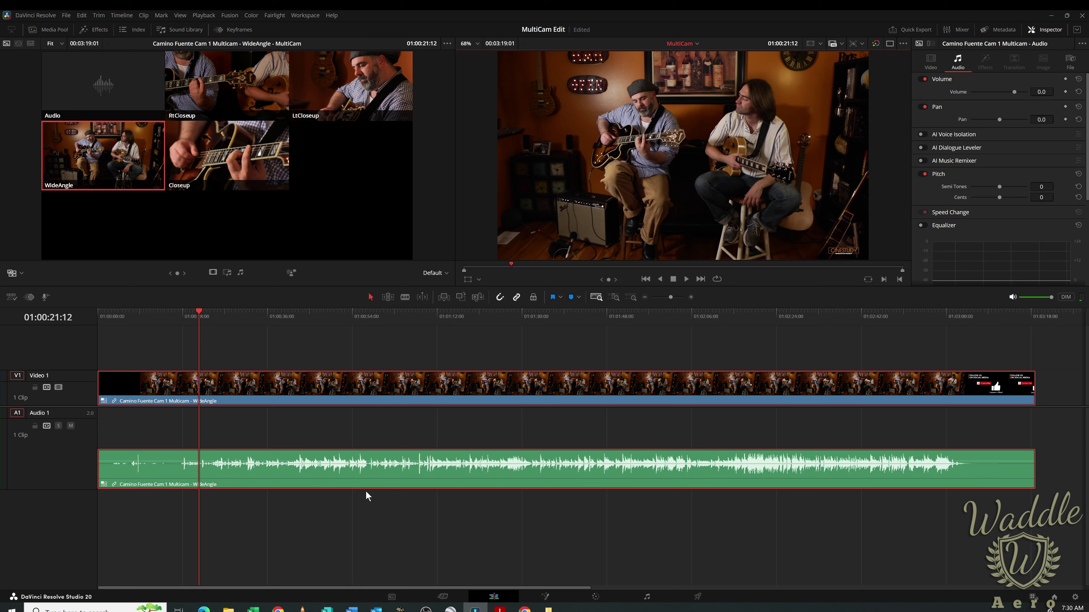
Step: Show the music beats on the multicam audio clip on track Audio 1
{"action": "right_click", "coordinate": [382, 471]}
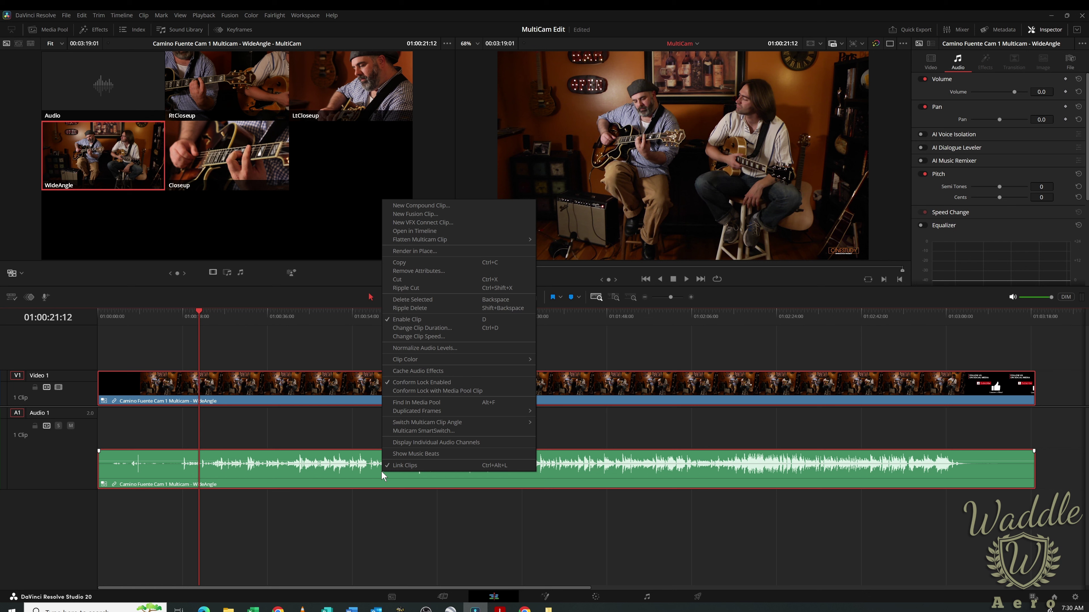
{"action": "left_click", "coordinate": [451, 454]}
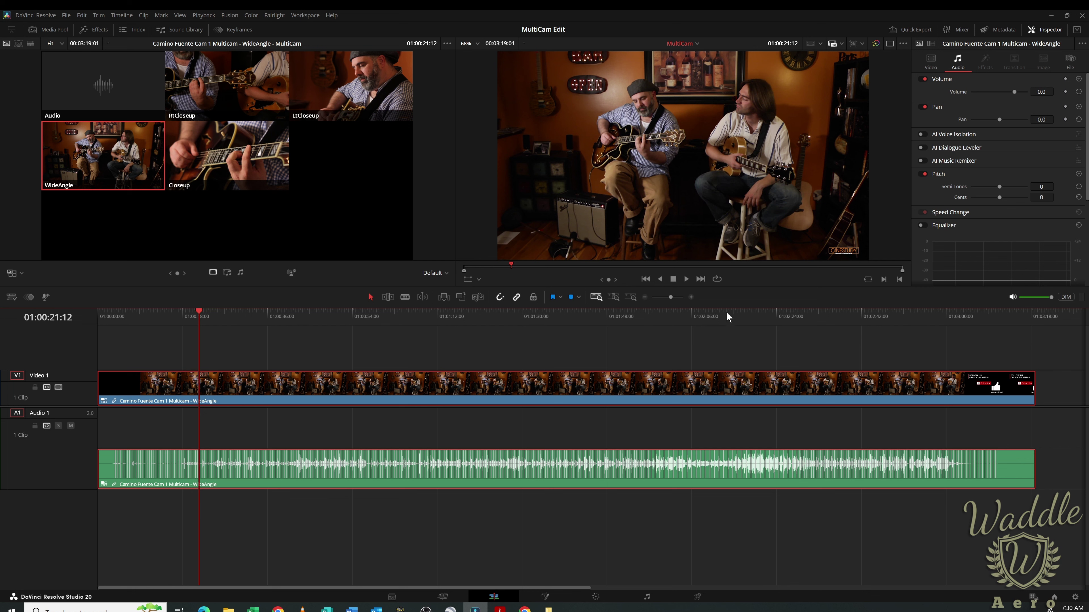
{"action": "left_click", "coordinate": [689, 296]}
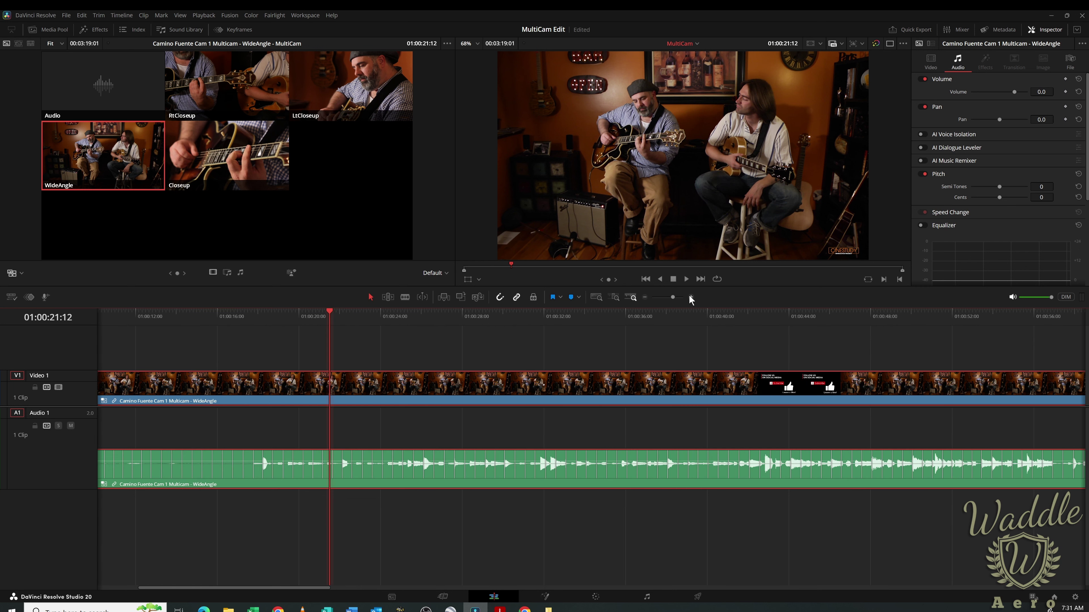
{"action": "left_click", "coordinate": [689, 295]}
Step: Split the multicam clip at 01:00:10:11 and ripple delete the section before the cut
{"action": "left_click", "coordinate": [645, 280]}
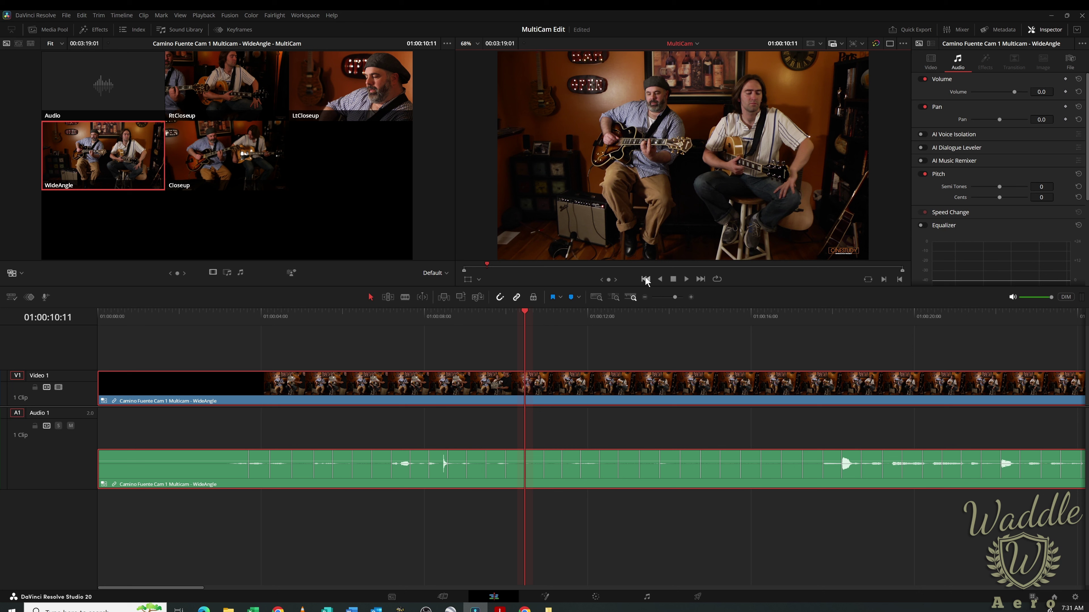
{"action": "key", "text": "ctrl+b"}
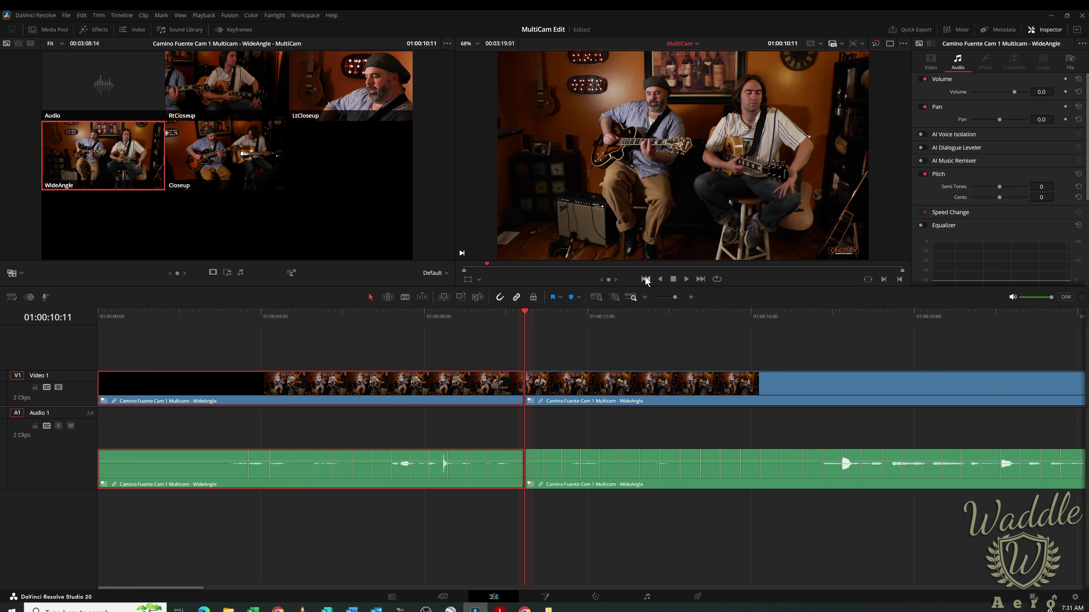
{"action": "key", "text": "Delete"}
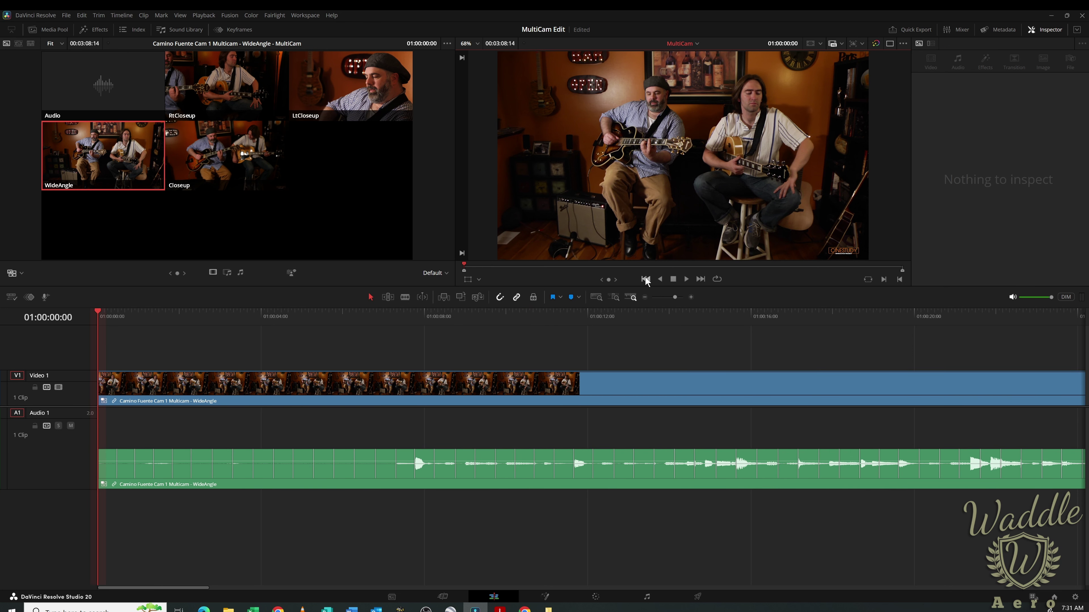
Step: Play the timeline from the start and cut live to the Closeup angle about nine seconds in
{"action": "left_click", "coordinate": [686, 279]}
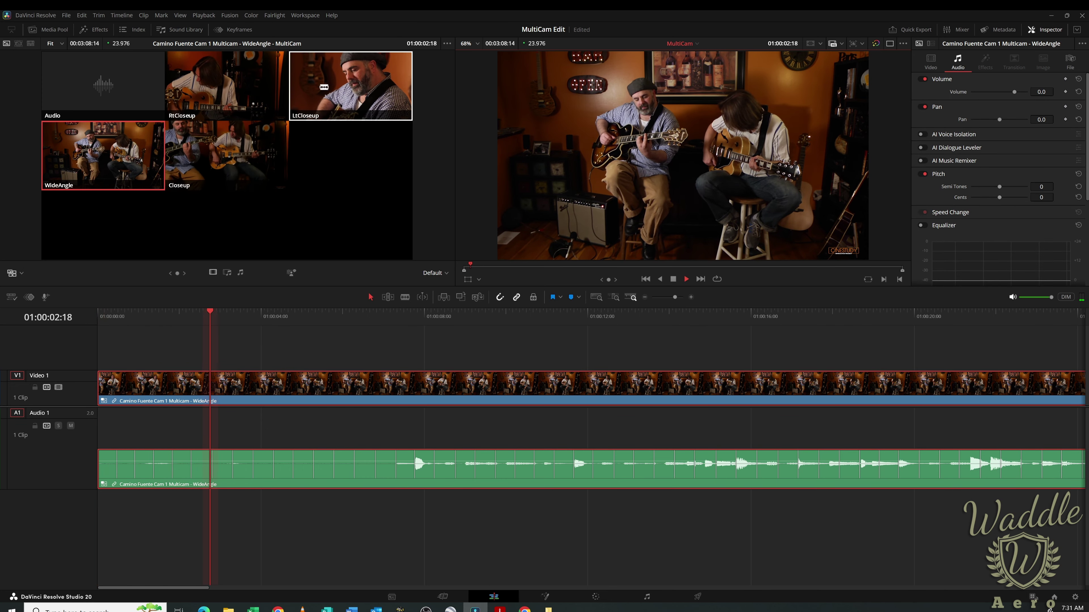
{"action": "left_click", "coordinate": [225, 160]}
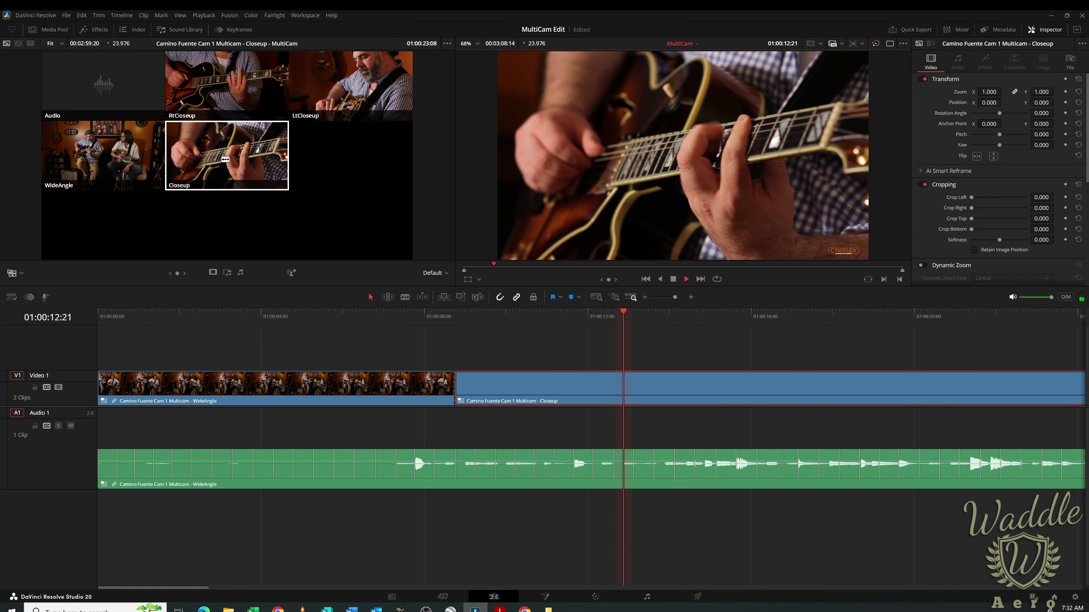
Step: Cut live to LtCloseup, RtCloseup, Closeup, WideAngle and RtCloseup again at roughly five-second intervals, stopping playback at about 01:00:37:15
{"action": "left_click", "coordinate": [342, 83]}
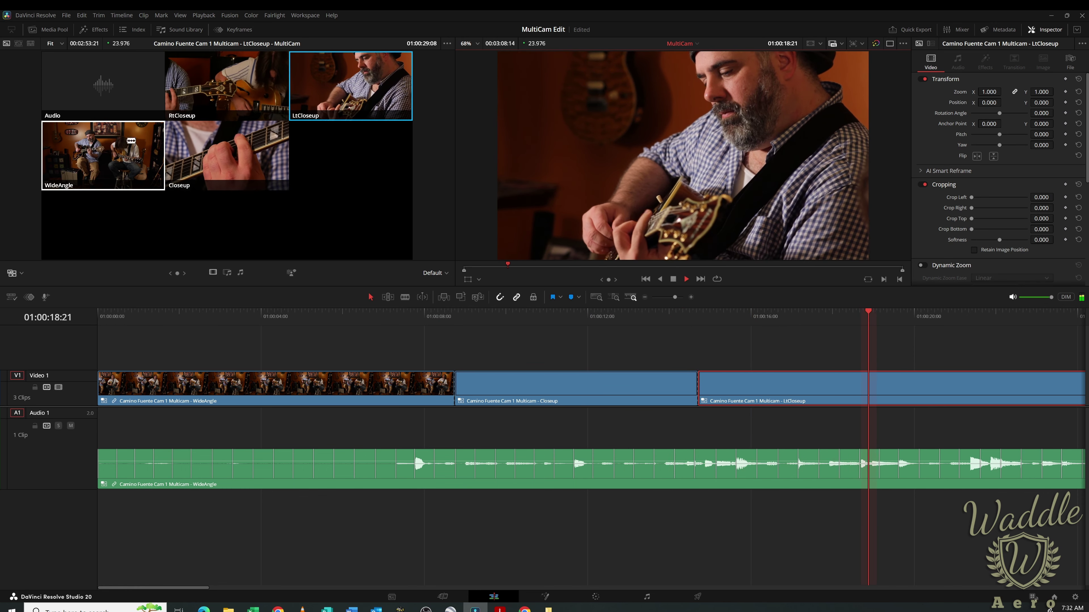
{"action": "left_click", "coordinate": [234, 87]}
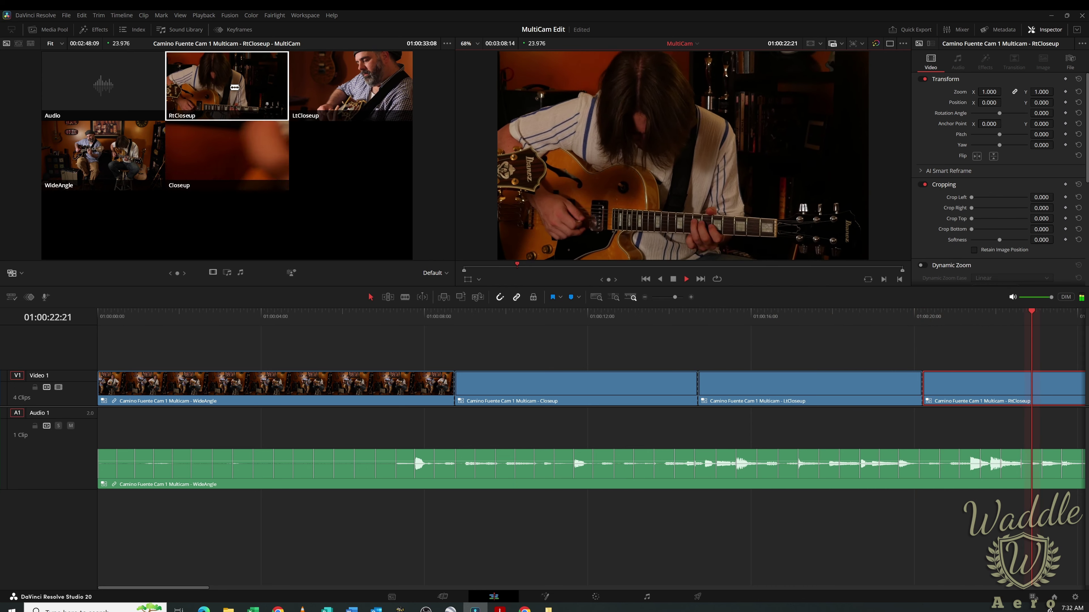
{"action": "left_click", "coordinate": [265, 153]}
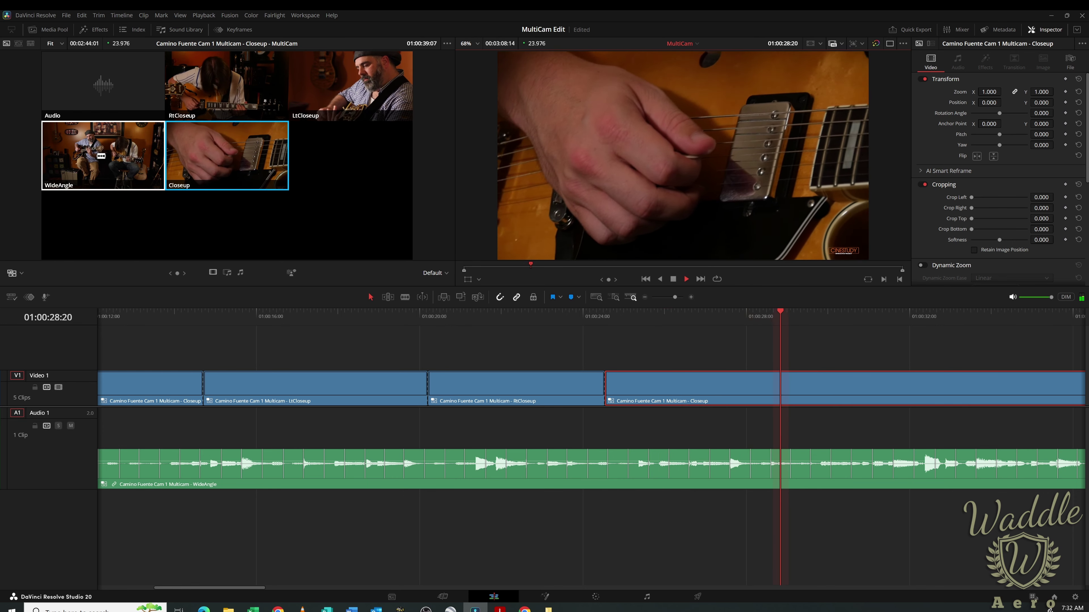
{"action": "left_click", "coordinate": [102, 155]}
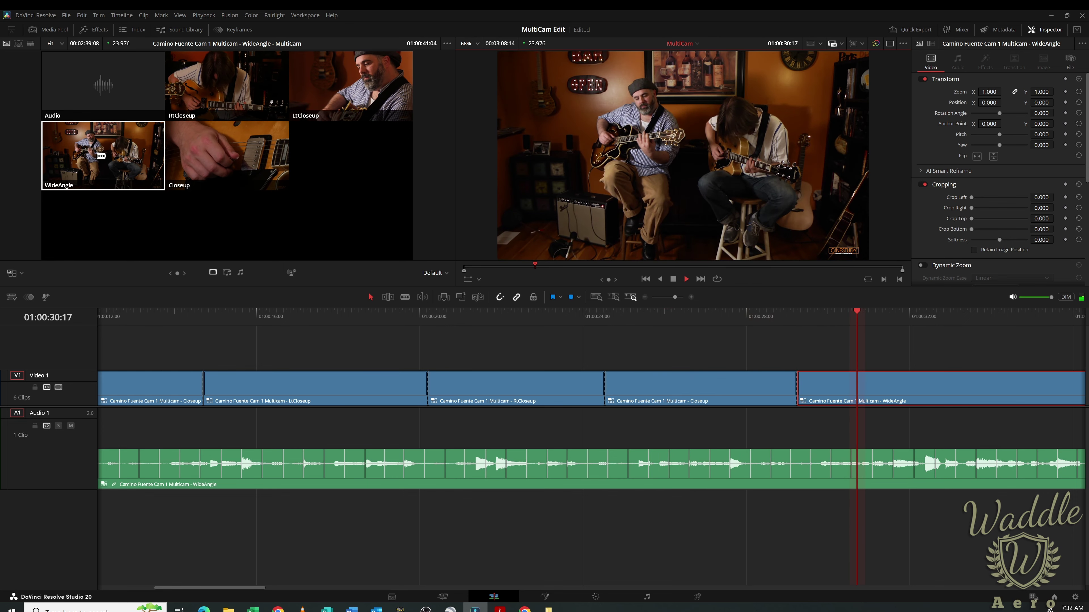
{"action": "left_click", "coordinate": [254, 82]}
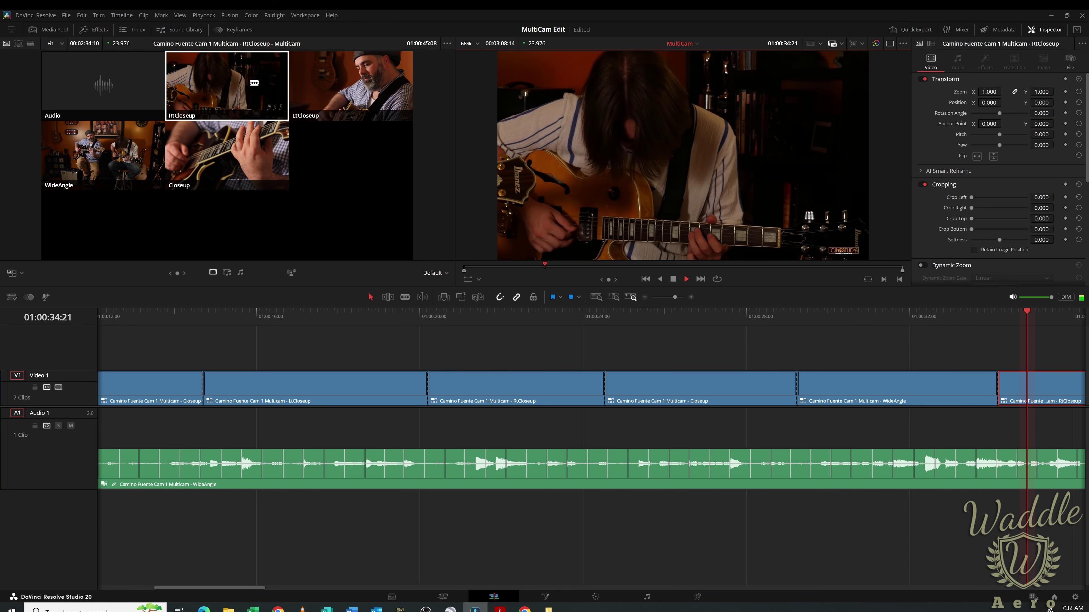
{"action": "left_click", "coordinate": [673, 280]}
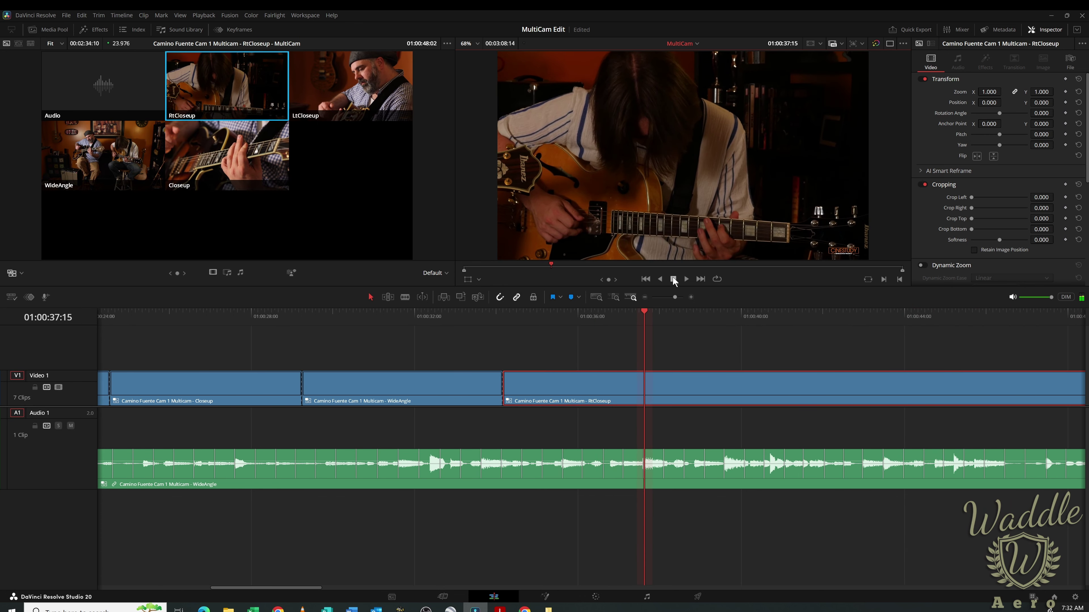
Step: Go back to the cut between the first Closeup and LtCloseup clips and roll it 2 frames earlier onto the nearest beat
{"action": "left_click", "coordinate": [645, 279]}
{"action": "left_click", "coordinate": [646, 279]}
{"action": "left_click", "coordinate": [645, 279]}
{"action": "left_click", "coordinate": [646, 280]}
{"action": "left_click", "coordinate": [645, 279]}
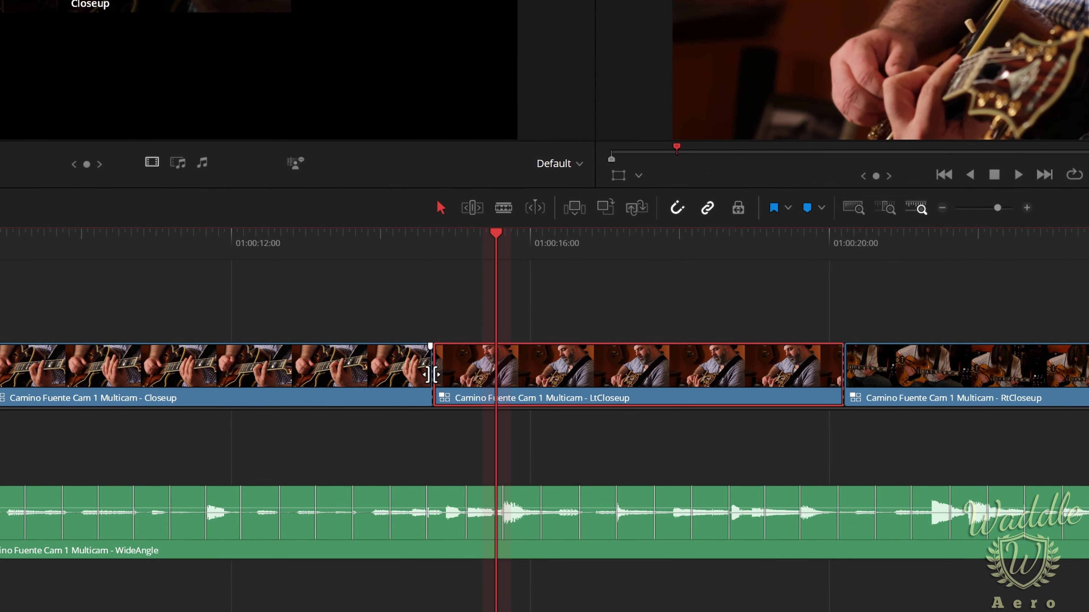
{"action": "left_click", "coordinate": [433, 375]}
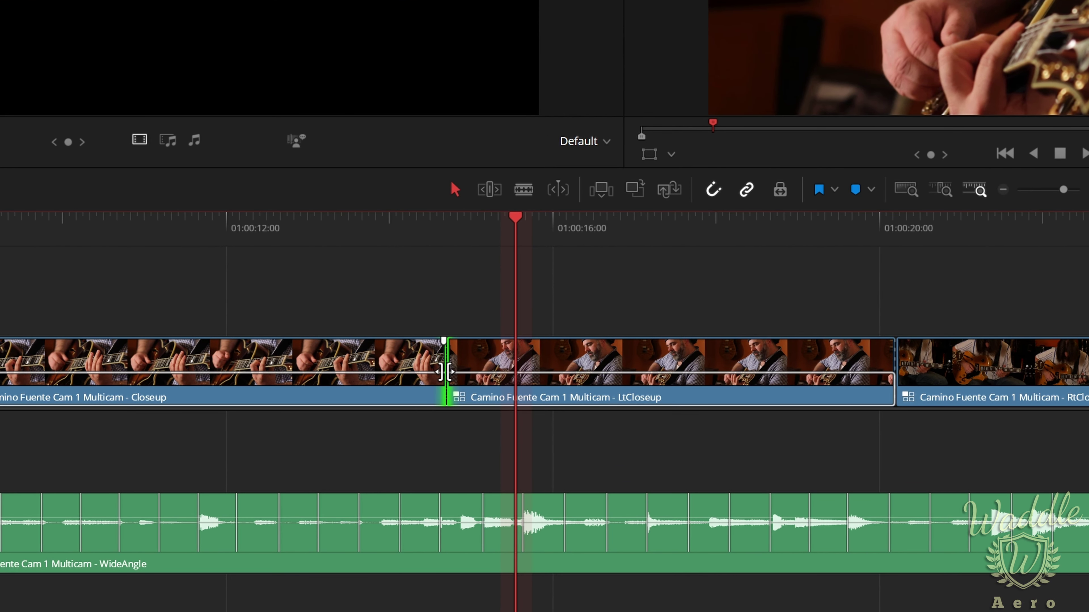
{"action": "left_click_drag", "start_coordinate": [445, 372], "coordinate": [442, 371]}
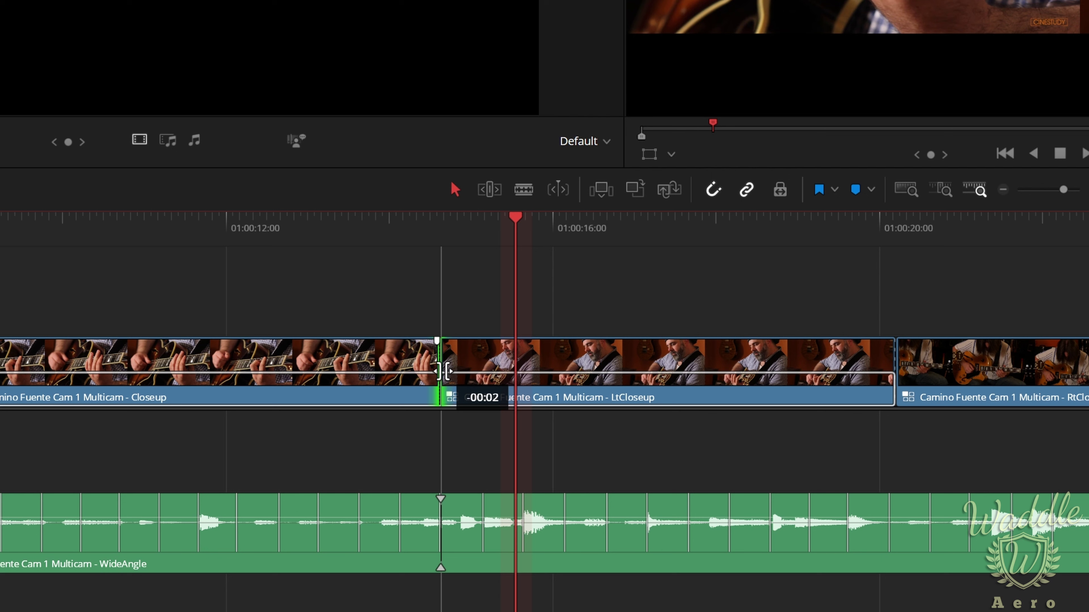
{"action": "left_click_drag", "start_coordinate": [446, 371], "coordinate": [444, 371]}
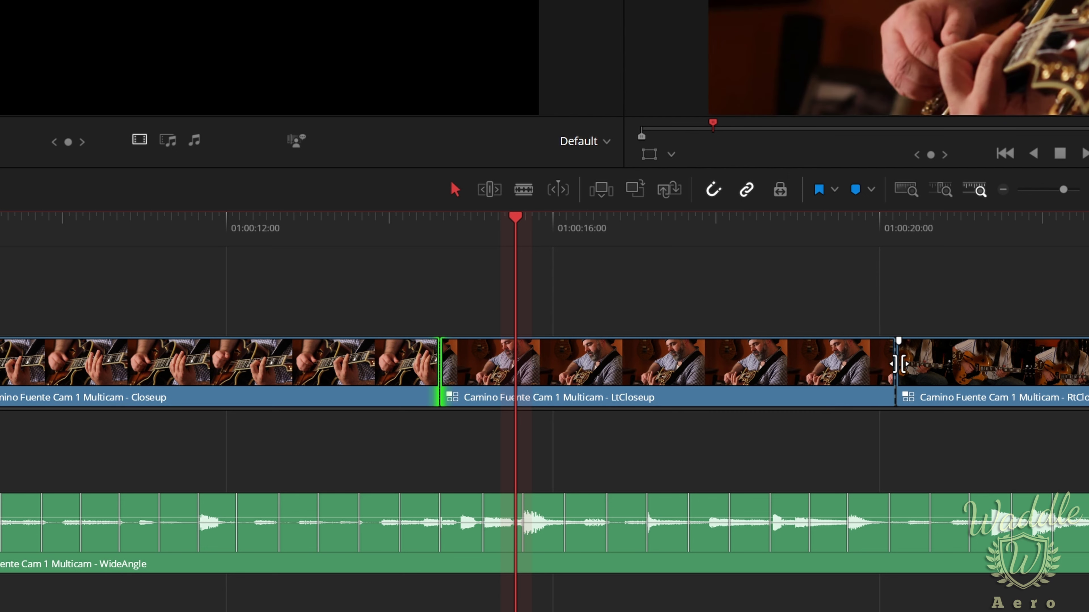
Step: Roll the LtCloseup–RtCloseup and Closeup–WideAngle cuts onto their nearest beats and go to the final WideAngle–RtCloseup cut
{"action": "left_click_drag", "start_coordinate": [898, 363], "coordinate": [892, 361]}
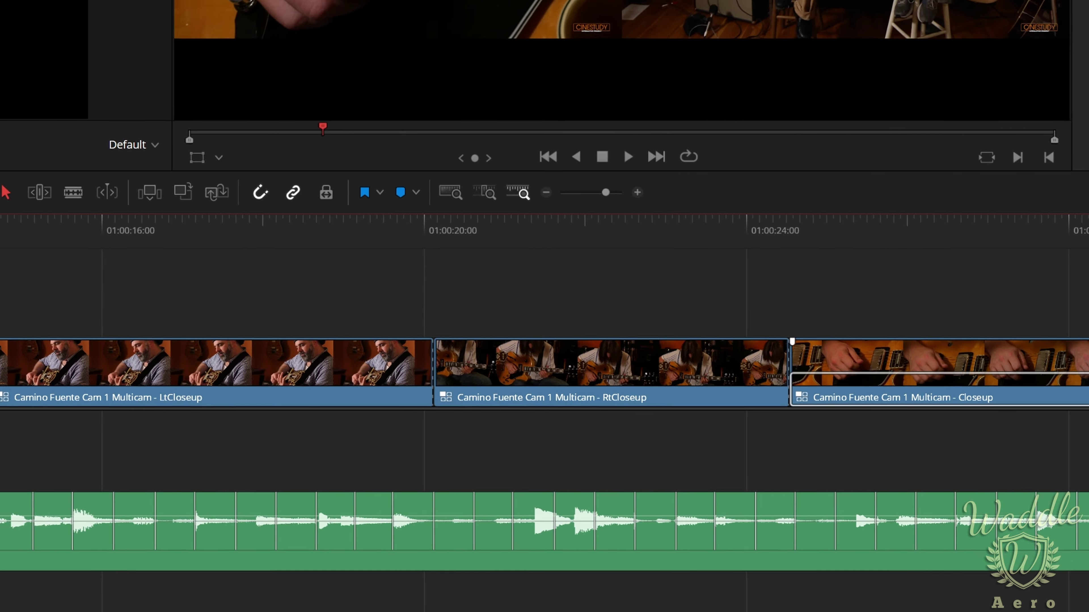
{"action": "left_click_drag", "start_coordinate": [1081, 370], "coordinate": [1079, 369]}
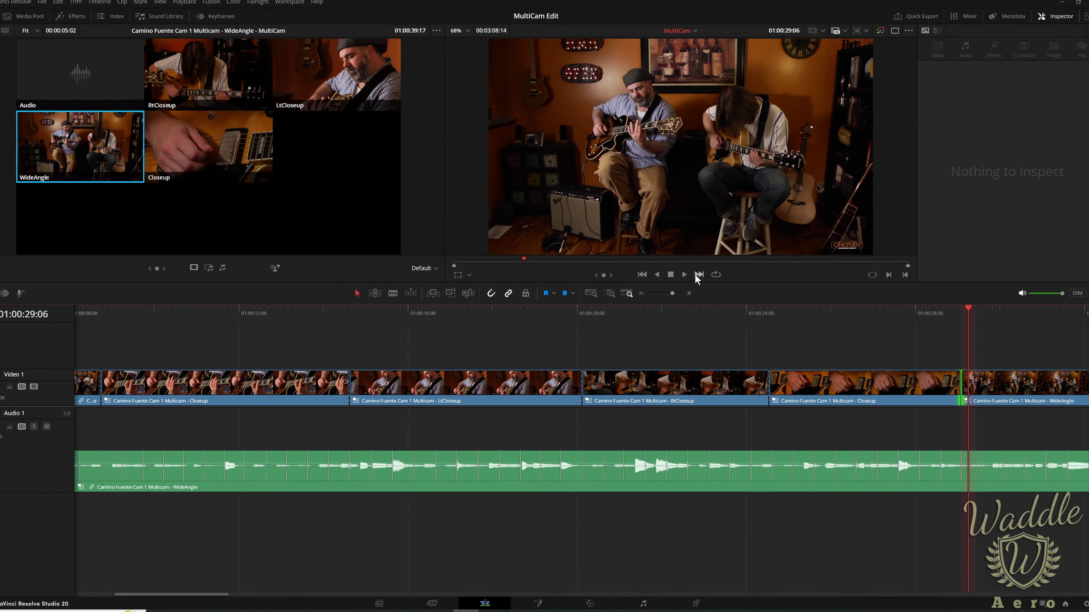
{"action": "left_click", "coordinate": [700, 279]}
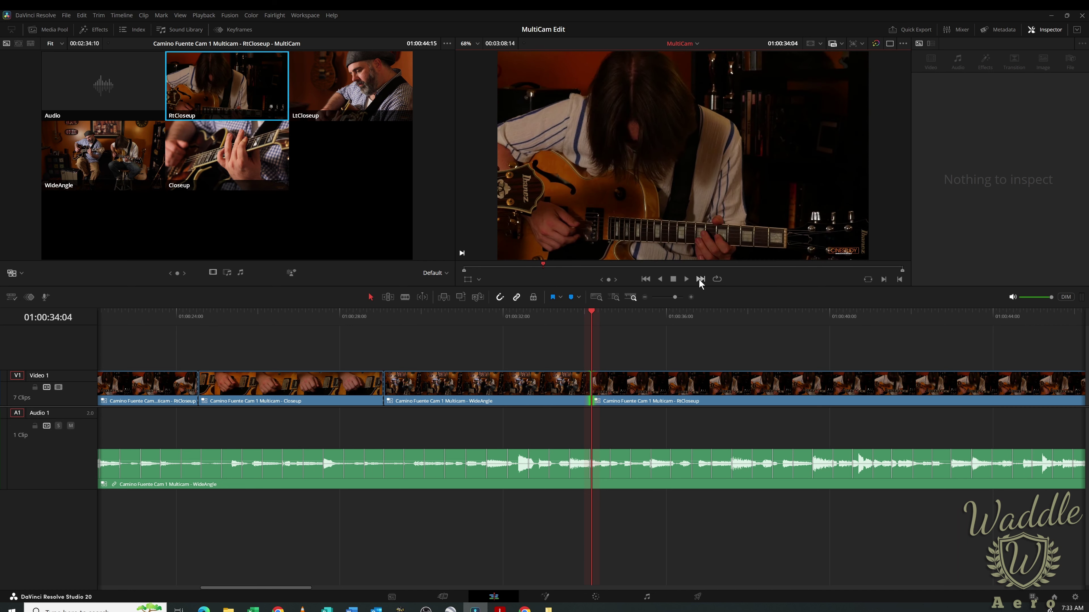